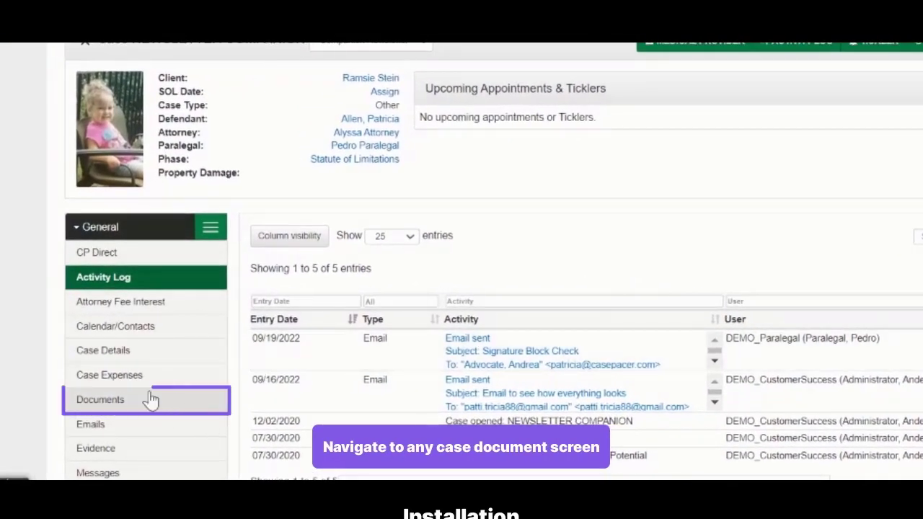
# Open the details of CasePacer - CP Link for Documents (1).pdf in the case's documents and download the PC version of CP Link.
pyautogui.click(150, 400)
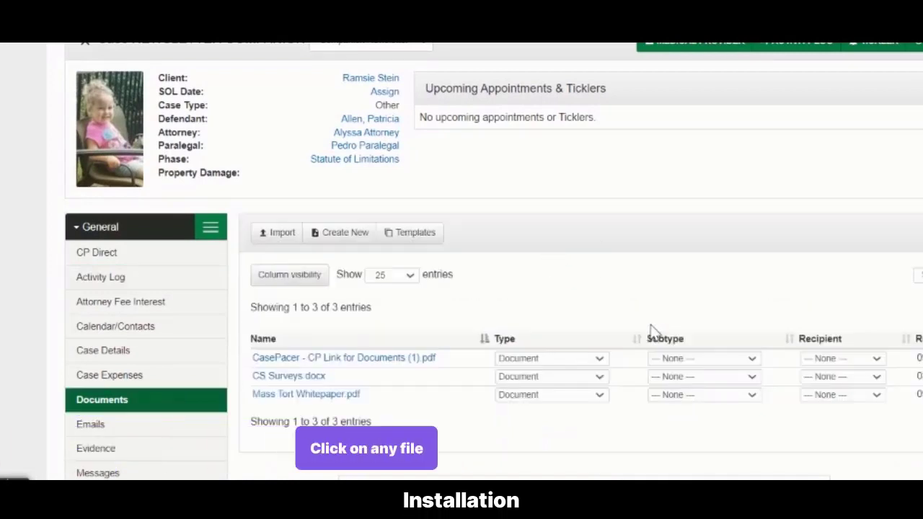
pyautogui.click(325, 358)
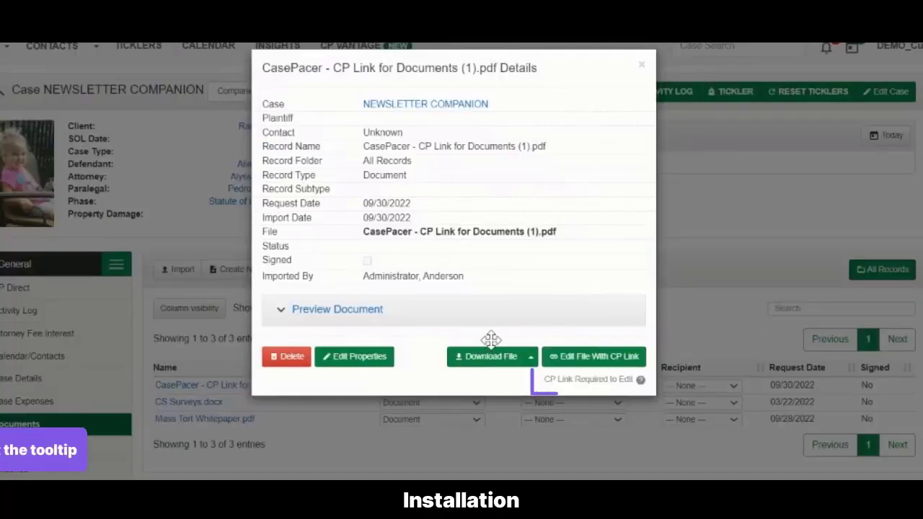
pyautogui.click(640, 383)
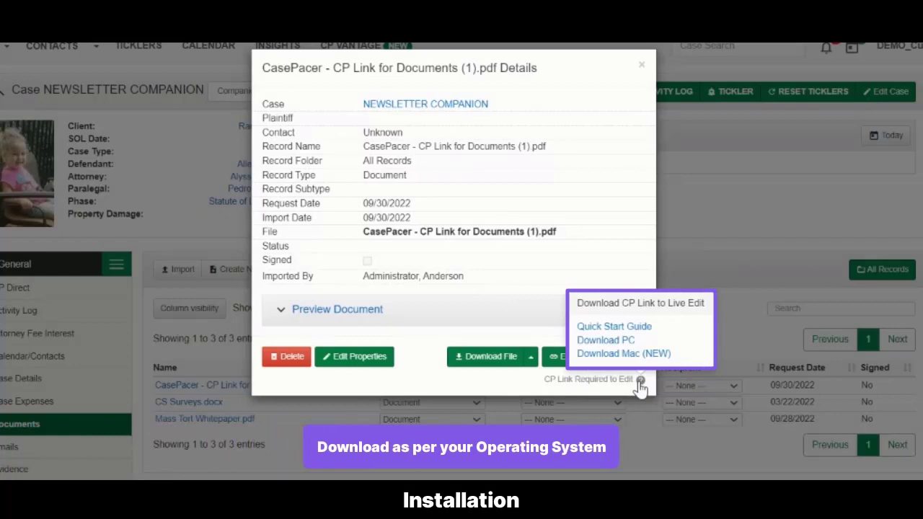
pyautogui.click(595, 342)
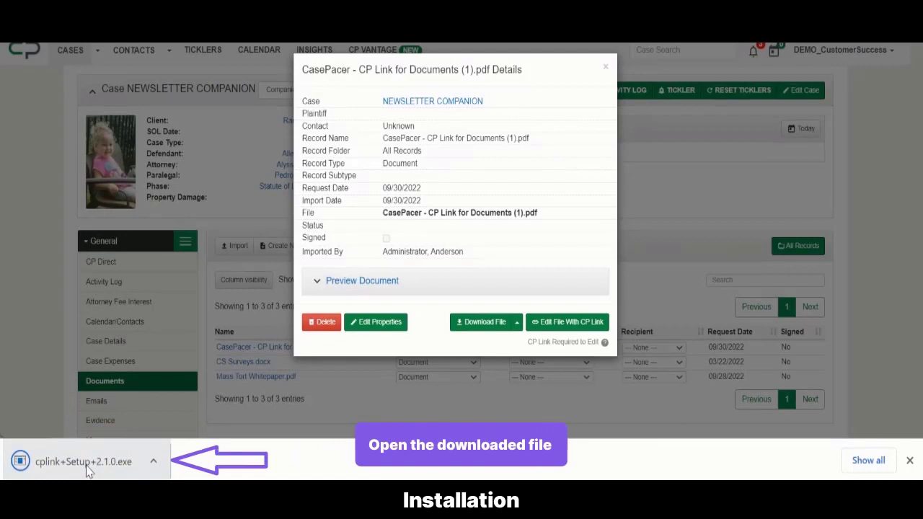
# Run cplink+Setup+2.1.0.exe despite the SmartScreen block, install it for the current user only, and finish with Run cplink enabled.
pyautogui.click(127, 461)
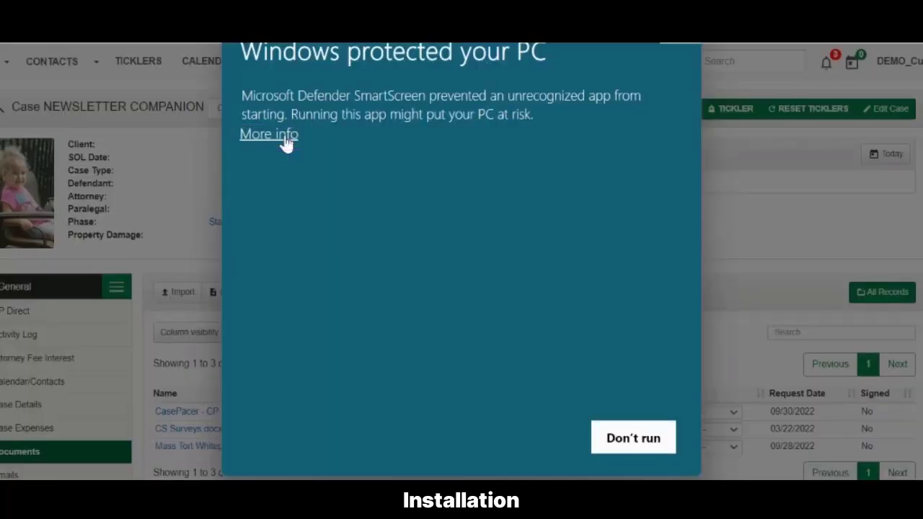
pyautogui.click(287, 143)
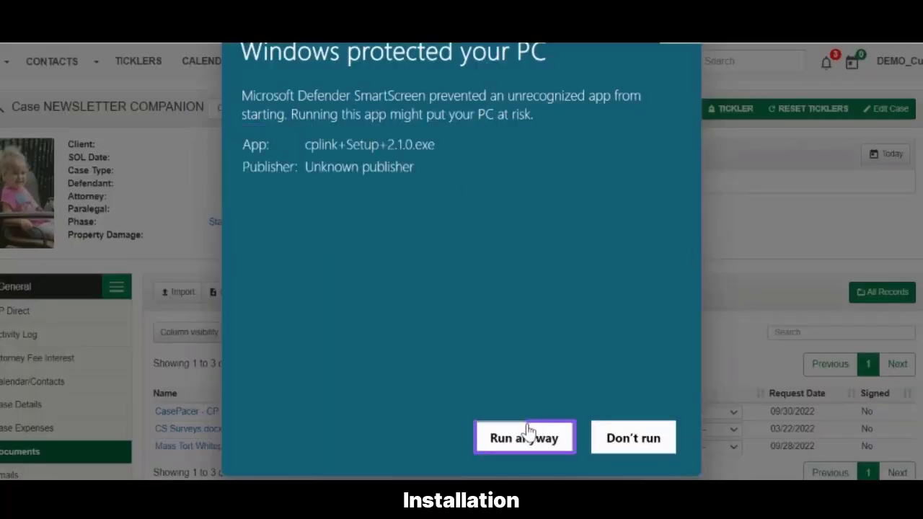
pyautogui.click(530, 436)
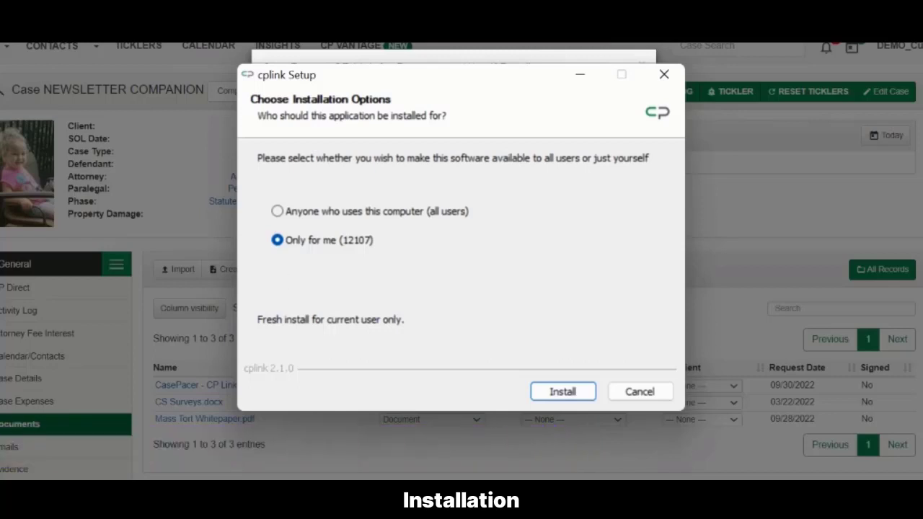
pyautogui.click(560, 397)
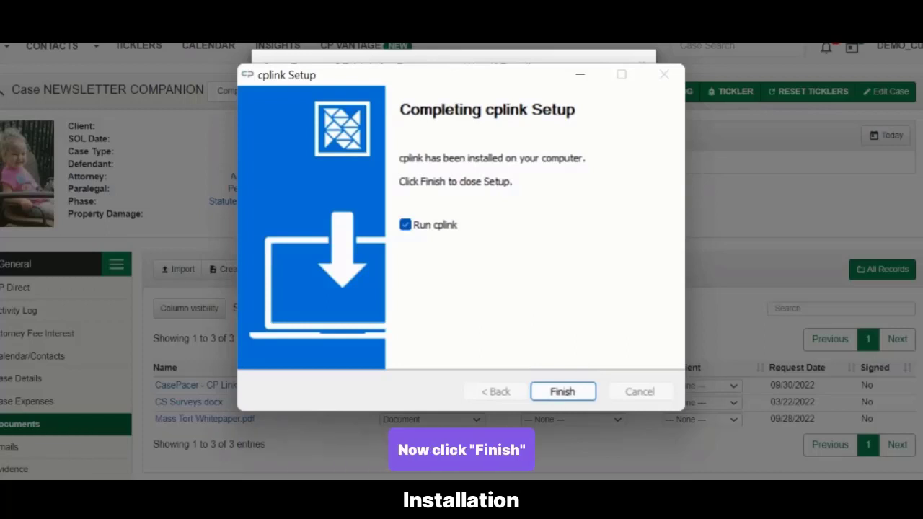
pyautogui.click(562, 393)
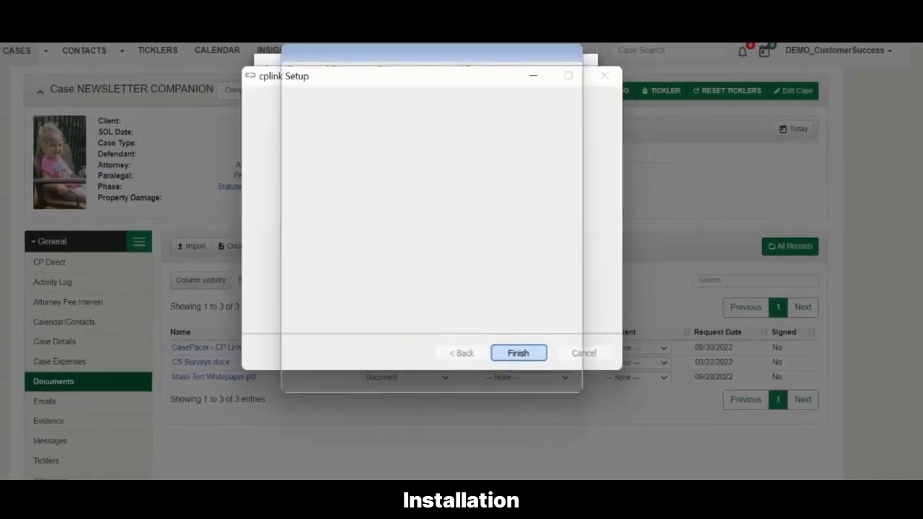
# Replace the prefilled username with the CasePacer account's username and log in to CPLink.
pyautogui.doubleClick(465, 179)
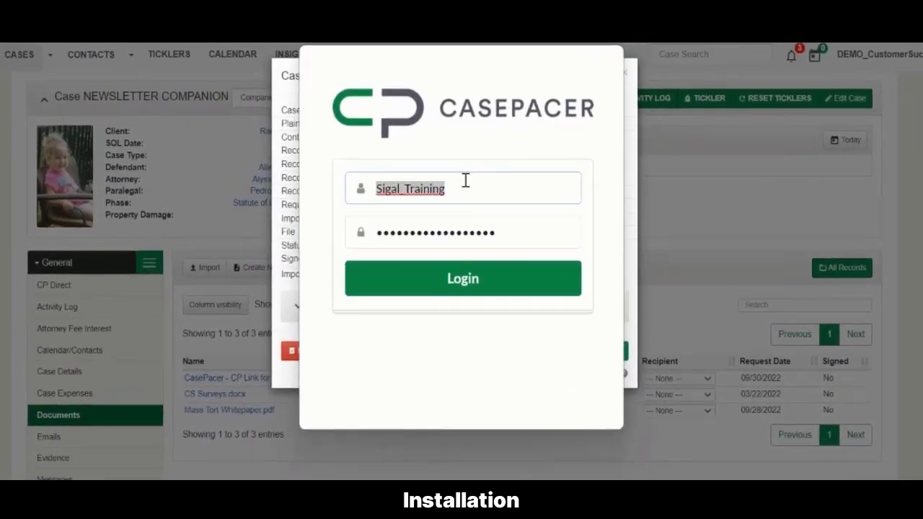
pyautogui.write('demo_')
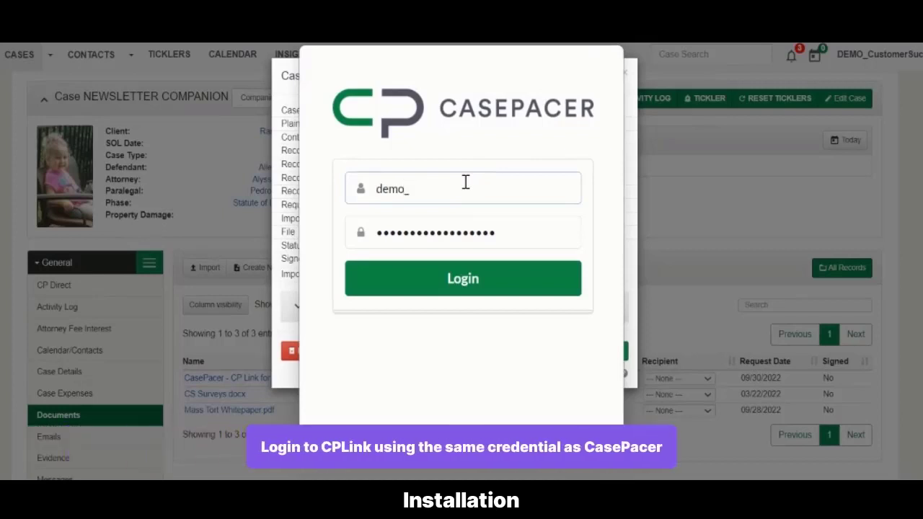
pyautogui.write('customersuccess.co')
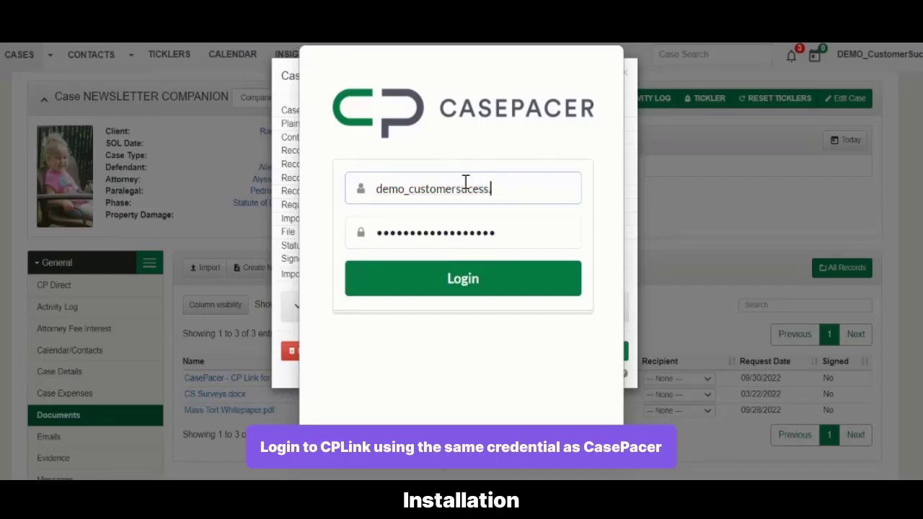
pyautogui.press('BackSpace')
pyautogui.press('BackSpace')
pyautogui.press('BackSpace')
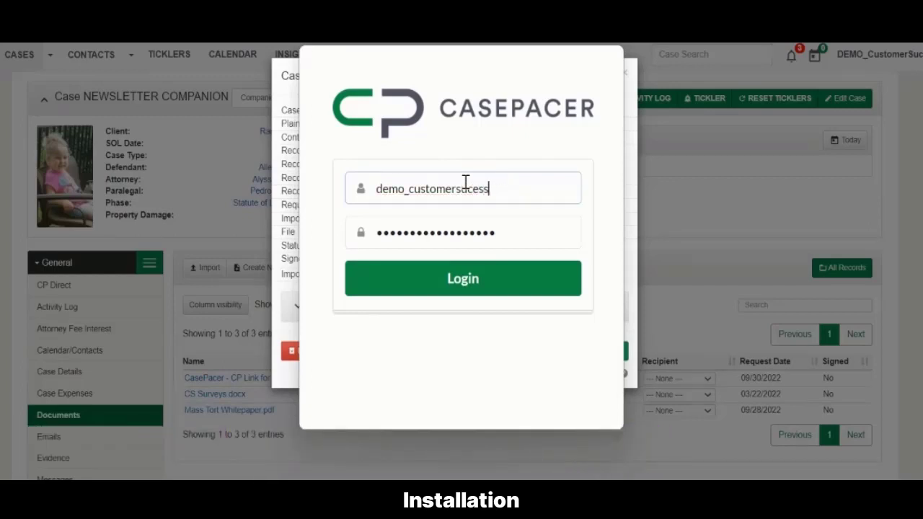
pyautogui.click(484, 286)
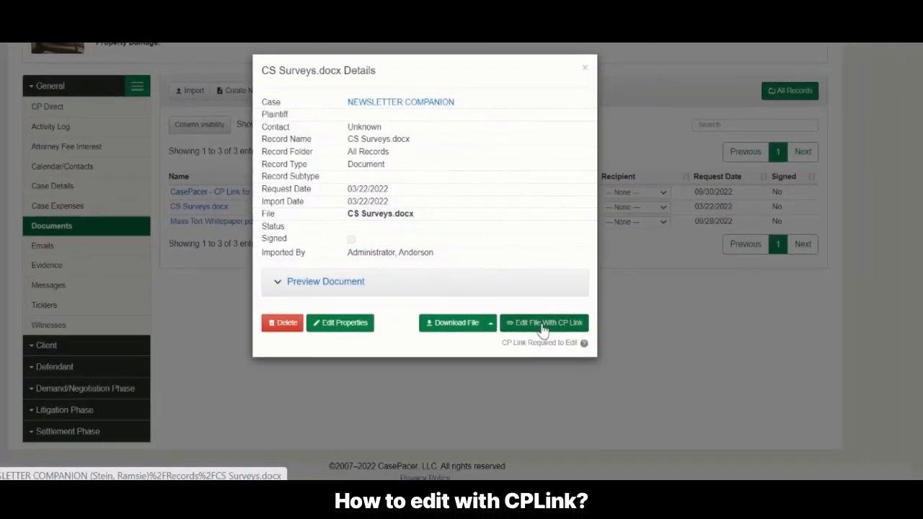
# Edit CS Surveys.docx with CP Link, adding "Changes to document" above the cover title, and open it for editing again from its record details.
pyautogui.click(542, 325)
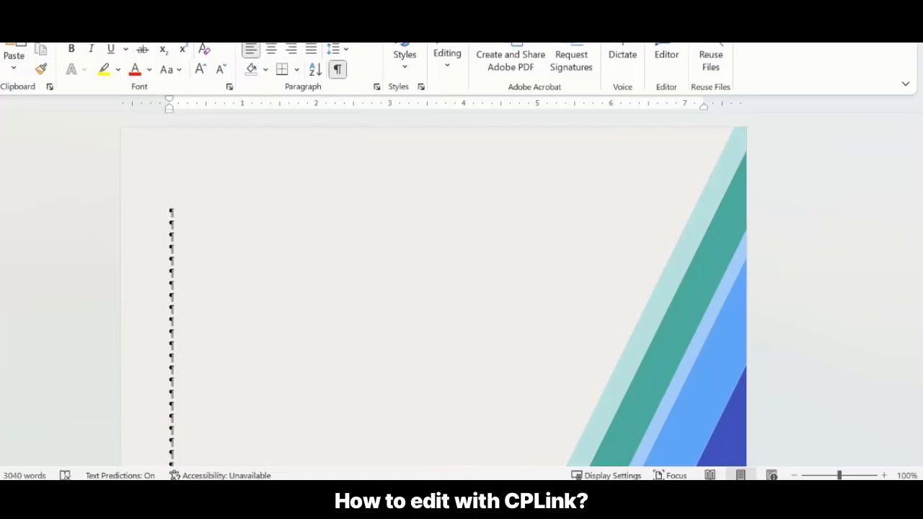
pyautogui.click(383, 244)
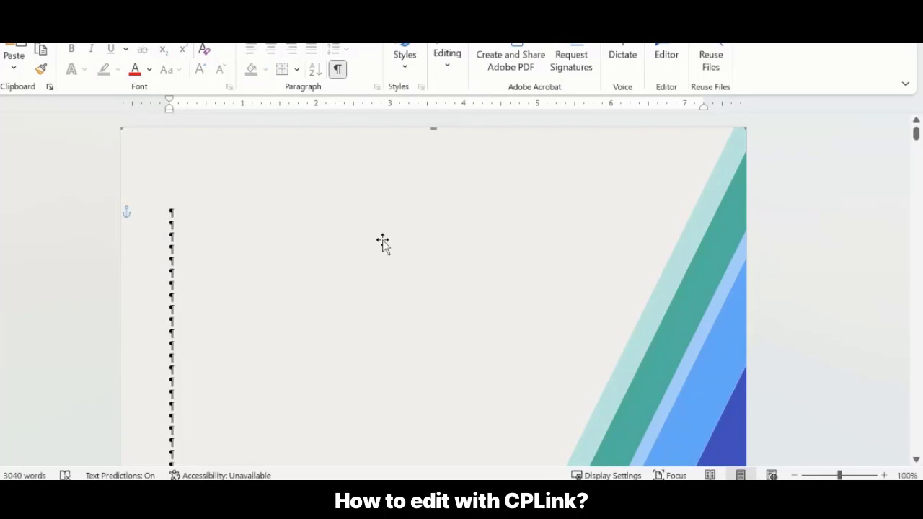
pyautogui.scroll(-5, 354, 260)
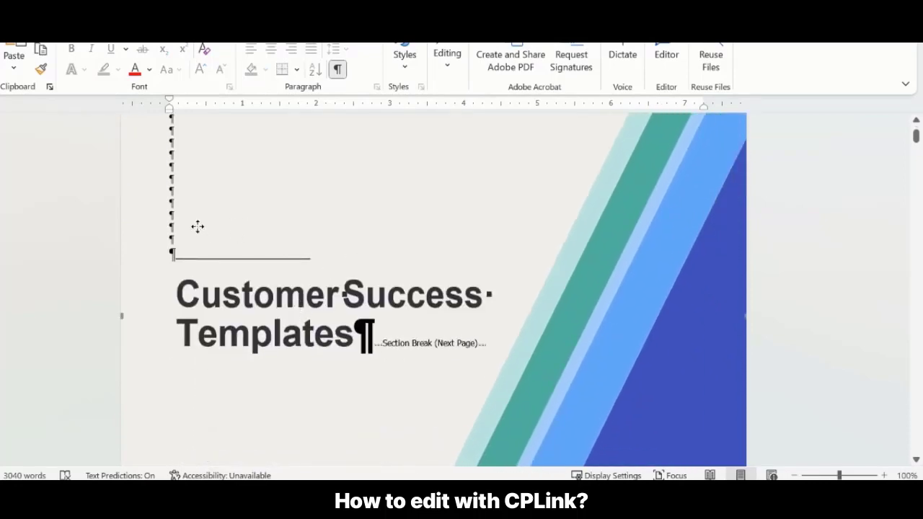
pyautogui.click(204, 228)
pyautogui.write('Changes to document')
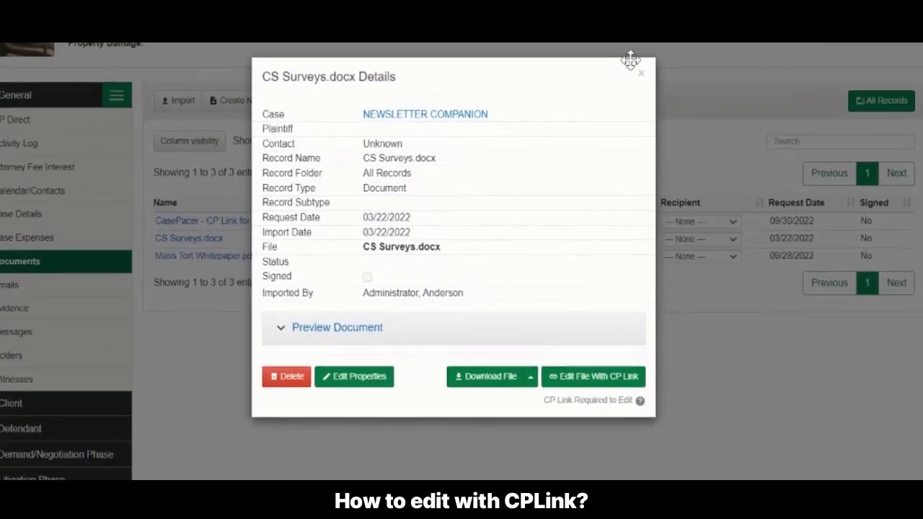
pyautogui.click(543, 390)
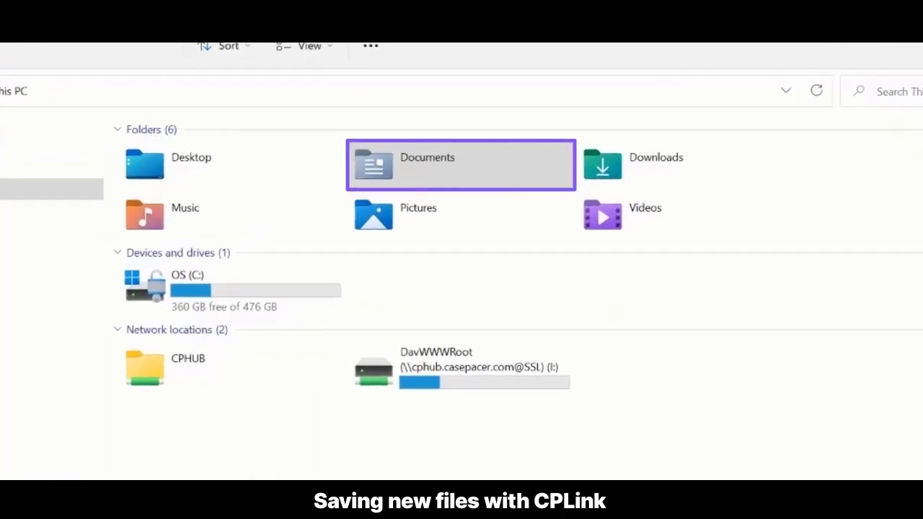
# Move Sample Email - Copy - Copy.pdf from Documents into the CasePacer_Drop folder and upload it to the WEBINAR TEST case.
pyautogui.doubleClick(449, 175)
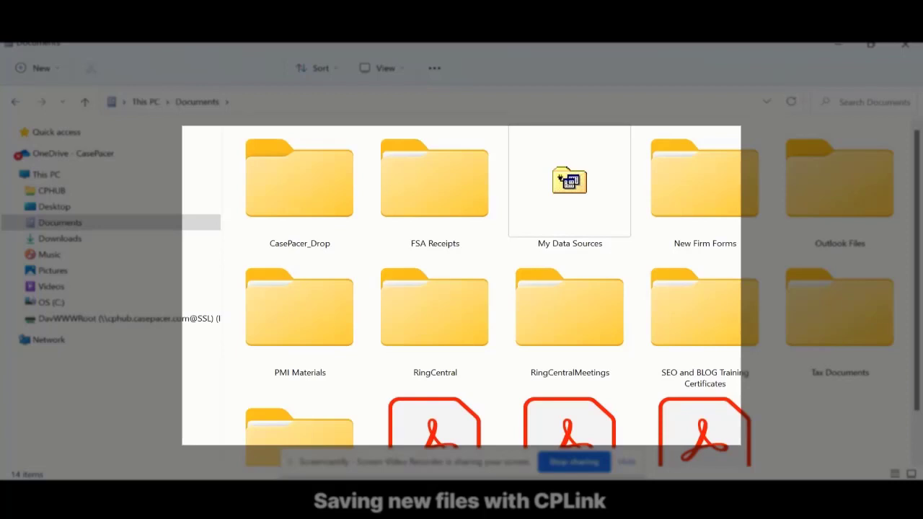
pyautogui.moveTo(433, 426); pyautogui.dragTo(281, 148)
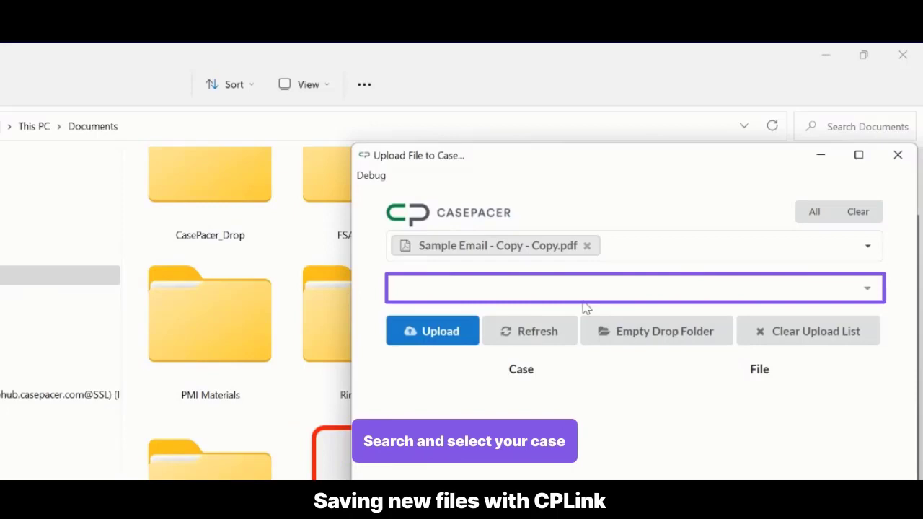
pyautogui.click(571, 290)
pyautogui.click(863, 55)
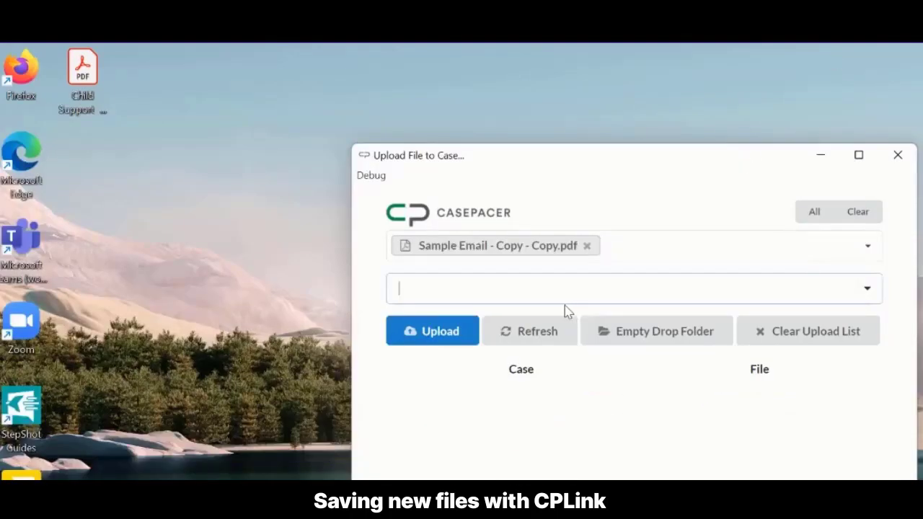
pyautogui.write('ramsie')
pyautogui.click(527, 341)
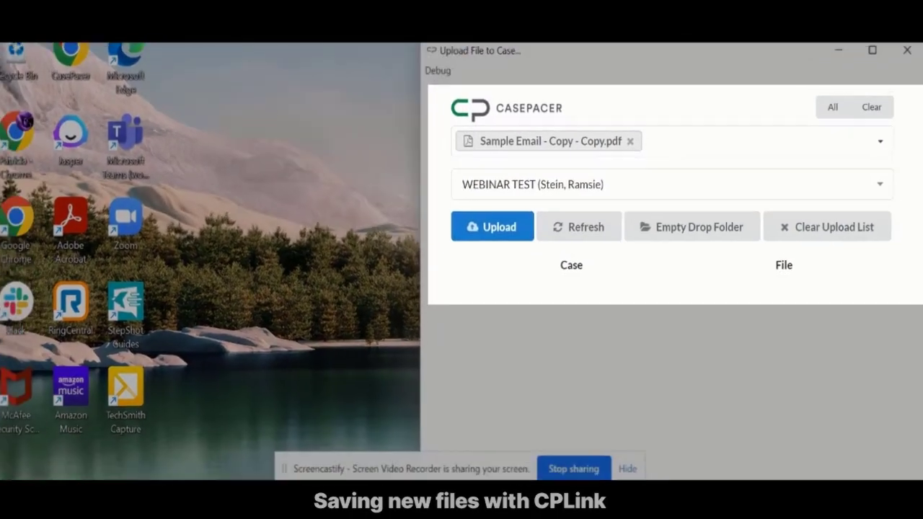
pyautogui.click(478, 230)
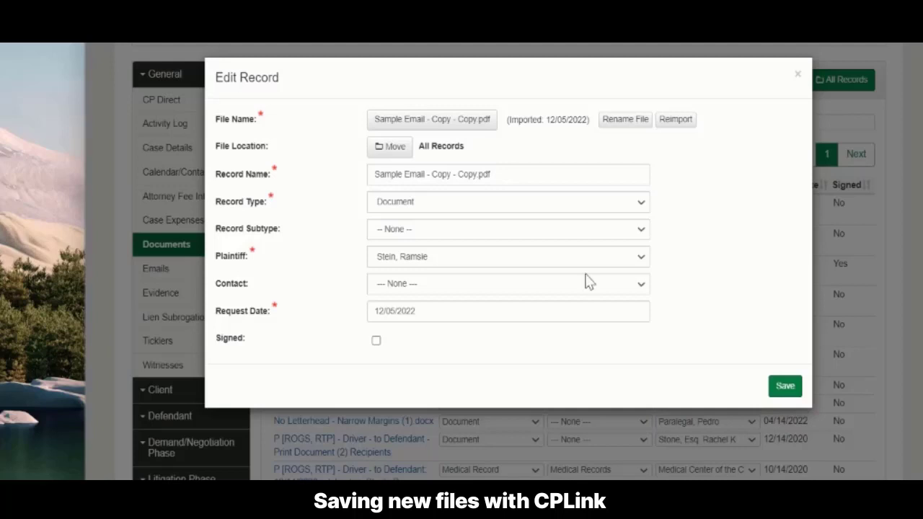
# Set the uploaded record's type to Medical Record and its subtype to Medical Records, and save the record.
pyautogui.click(412, 229)
pyautogui.click(426, 257)
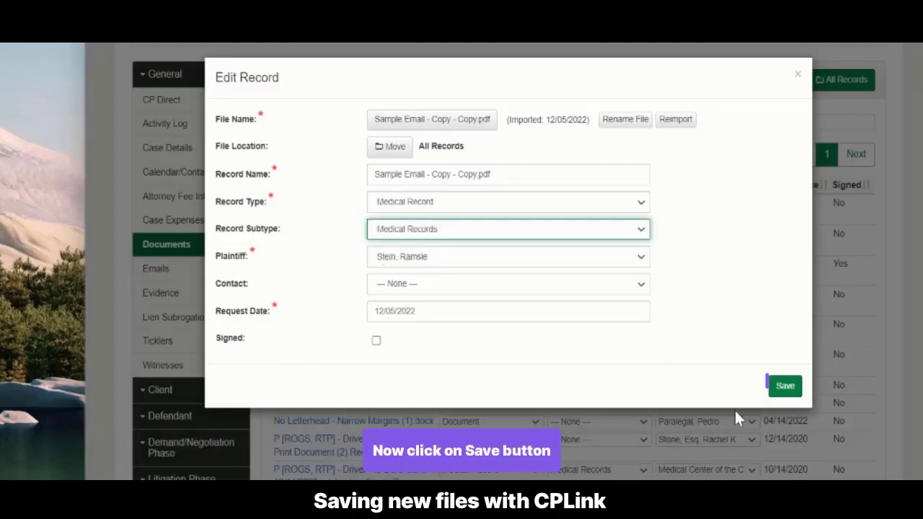
pyautogui.click(783, 388)
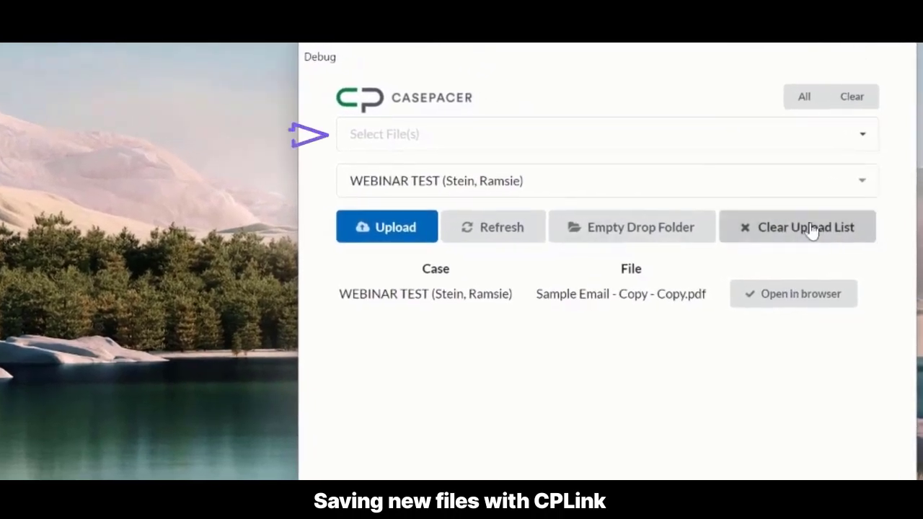
# Select Sample Email - Copy - Copy.pdf again and upload it to the DEMO Personal Injury case.
pyautogui.click(511, 142)
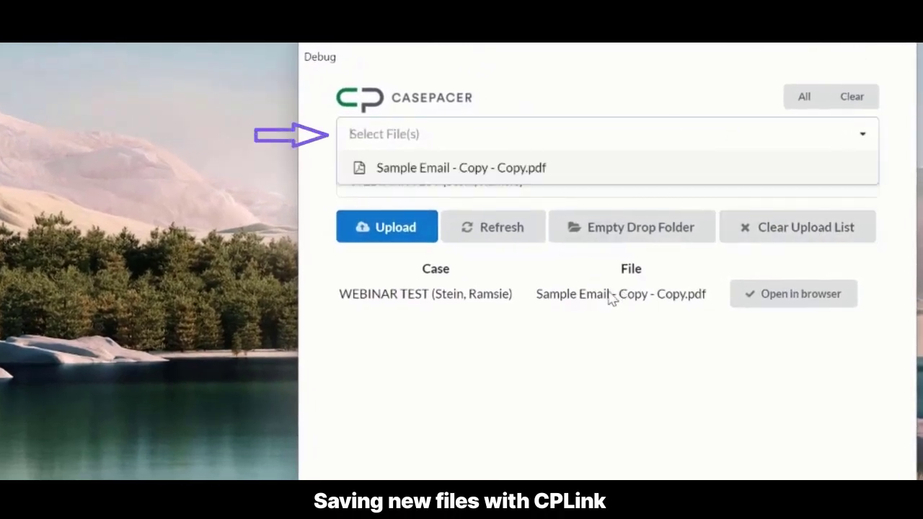
pyautogui.click(408, 169)
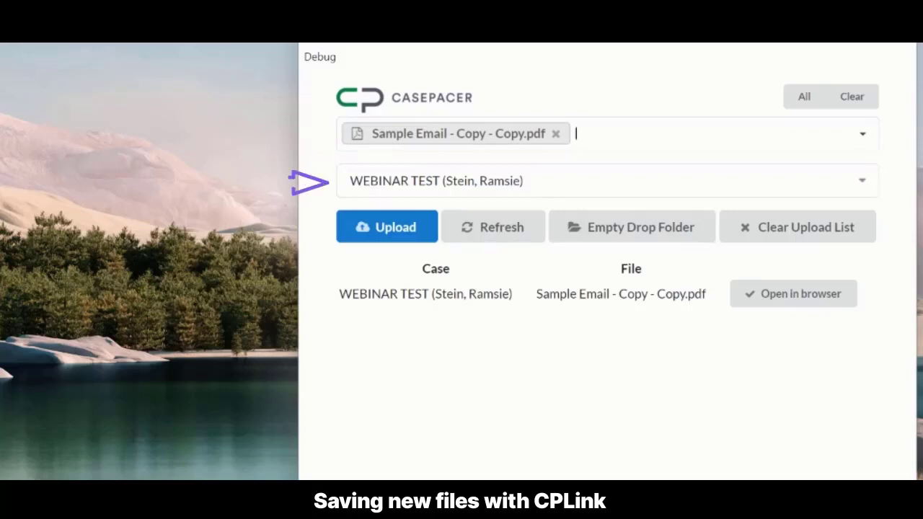
pyautogui.click(550, 184)
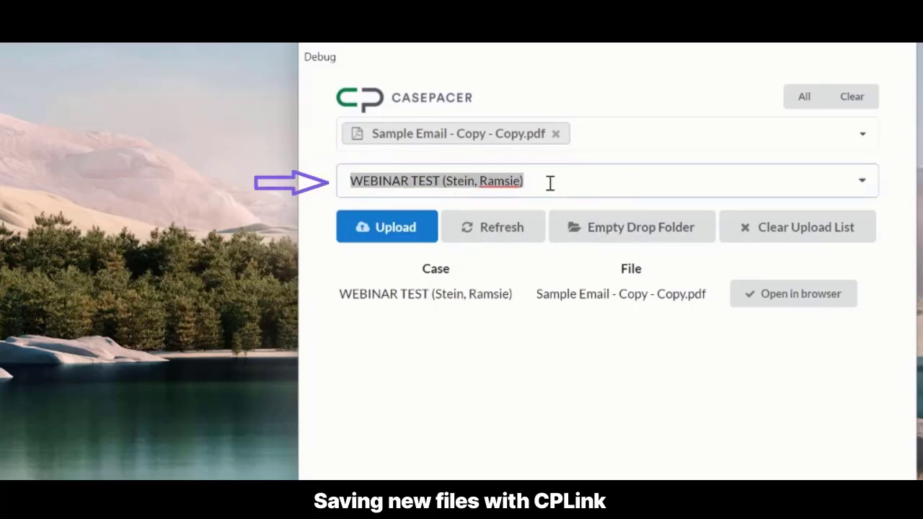
pyautogui.write('ram')
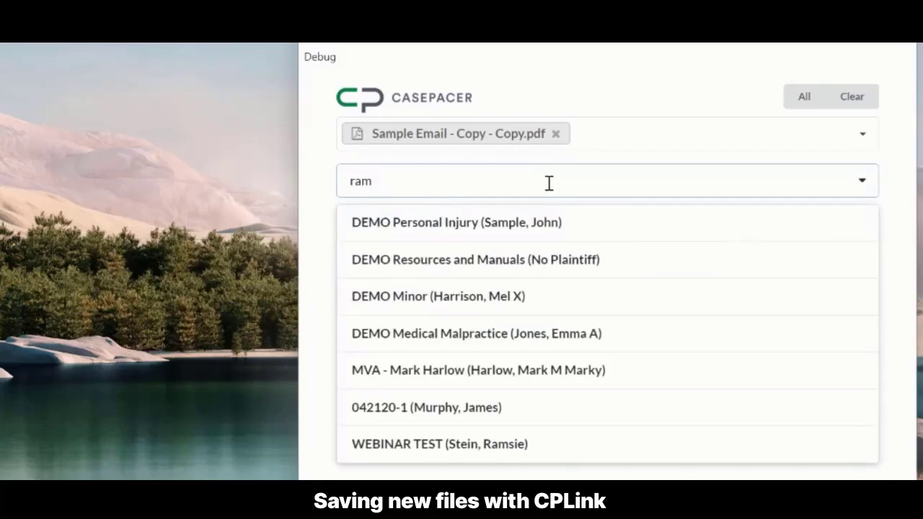
pyautogui.click(512, 224)
pyautogui.click(357, 241)
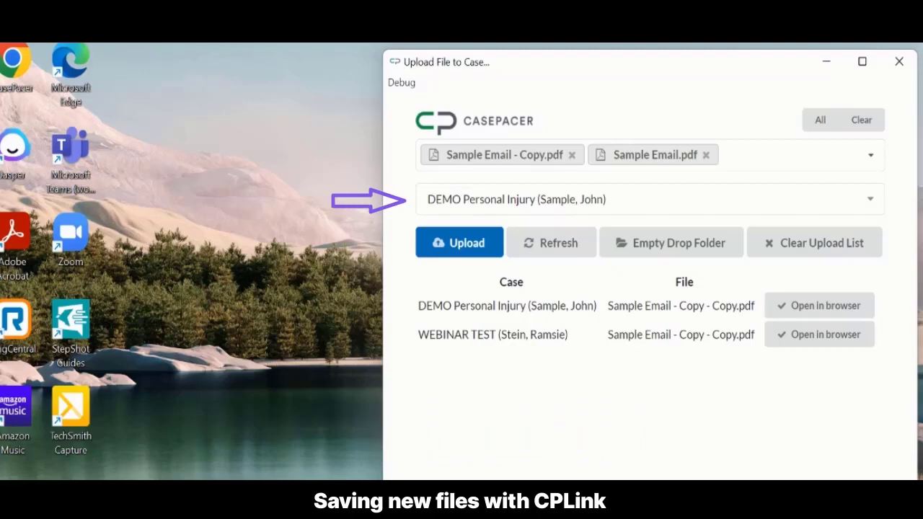
# Add Sample Email - Copy - Copy.pdf to the selected files and upload all three to the NEWSLETTER COMPANION case.
pyautogui.click(776, 163)
pyautogui.click(721, 182)
pyautogui.click(623, 224)
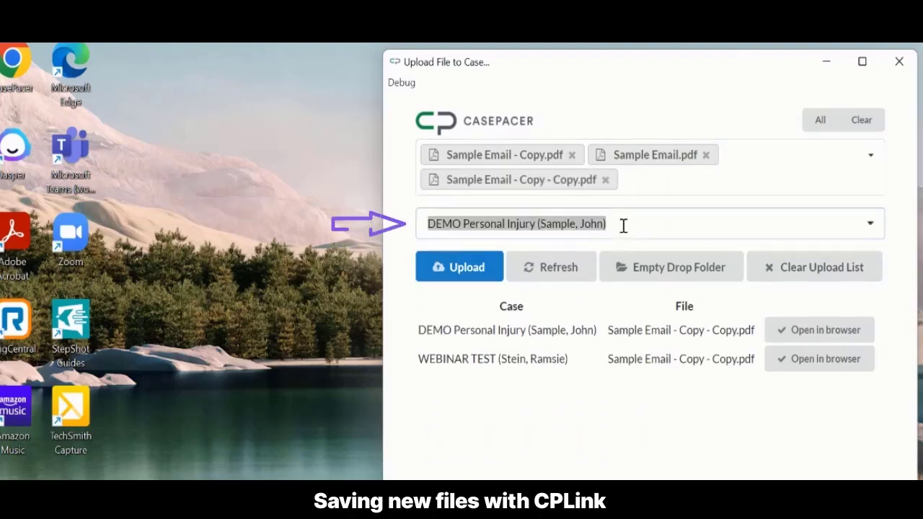
pyautogui.write('ramsie')
pyautogui.click(523, 292)
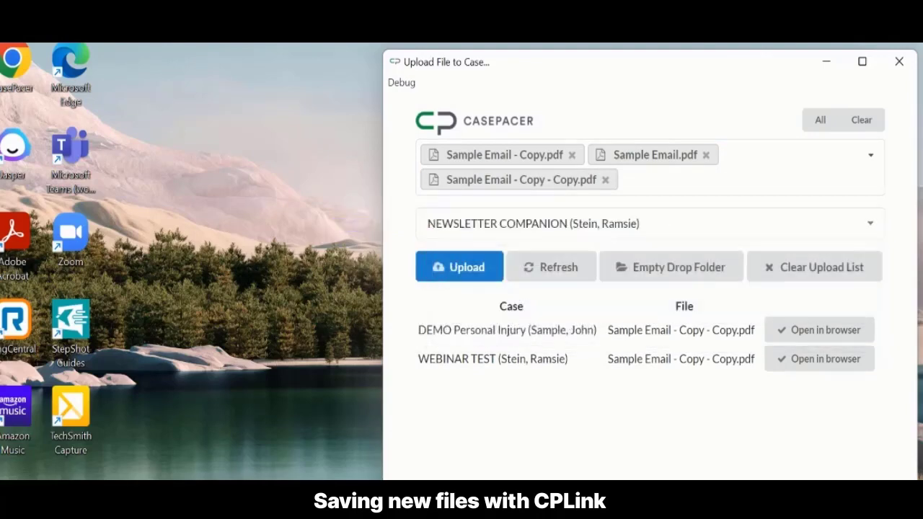
pyautogui.press('Return')
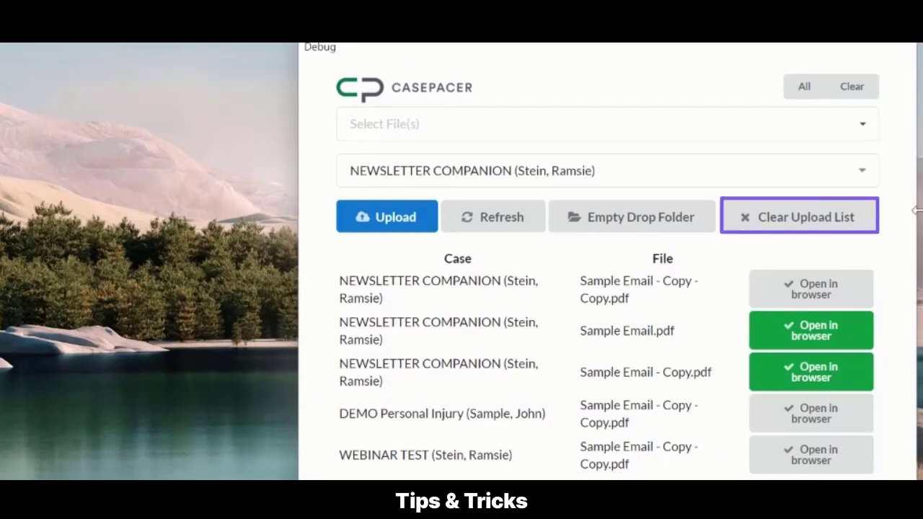
# Clear the CPLink upload list and dismiss the upload window.
pyautogui.click(835, 228)
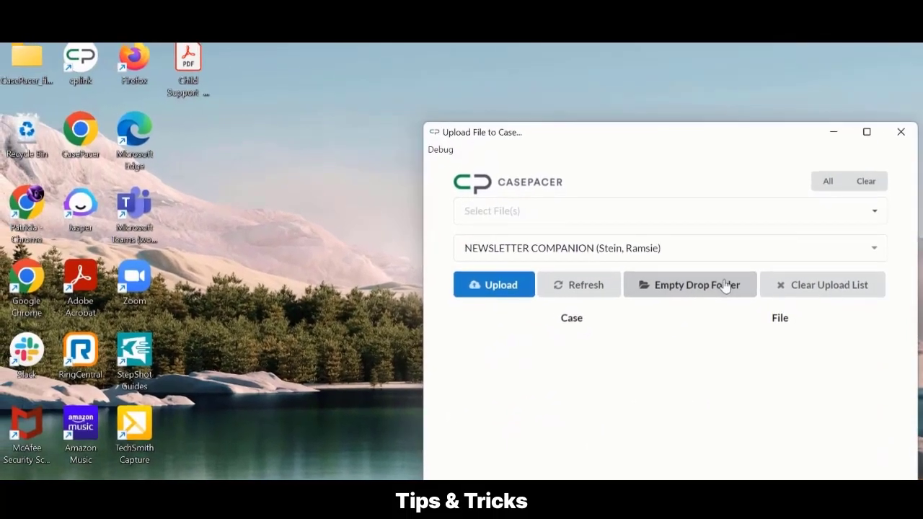
pyautogui.click(812, 107)
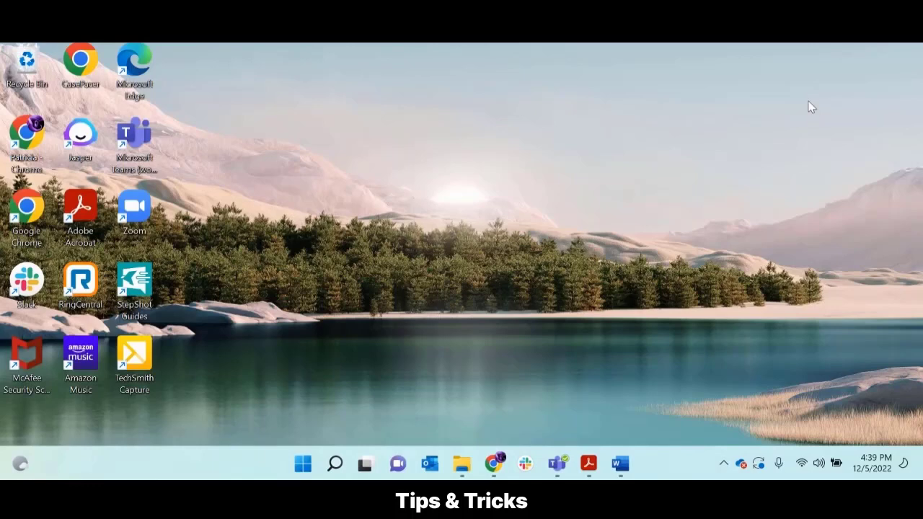
# Open the CPLink options menu from the hidden system tray apps.
pyautogui.click(724, 464)
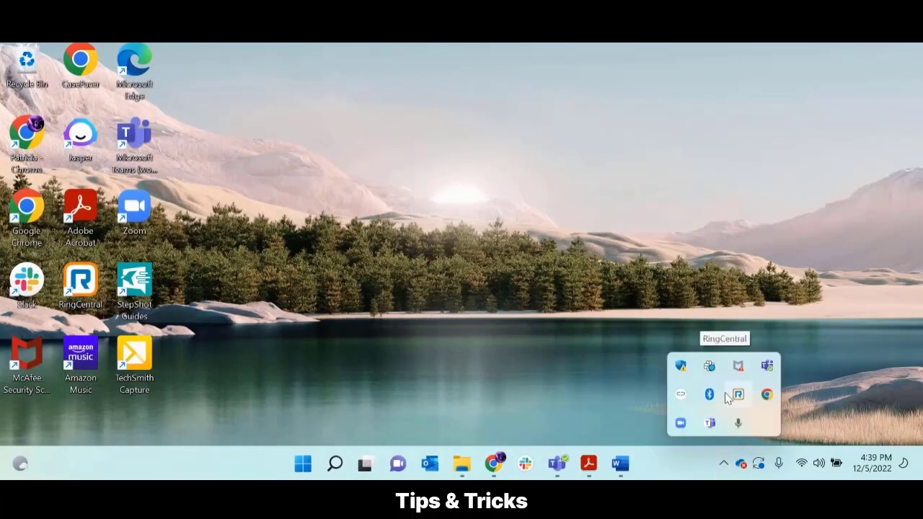
pyautogui.rightClick(681, 394)
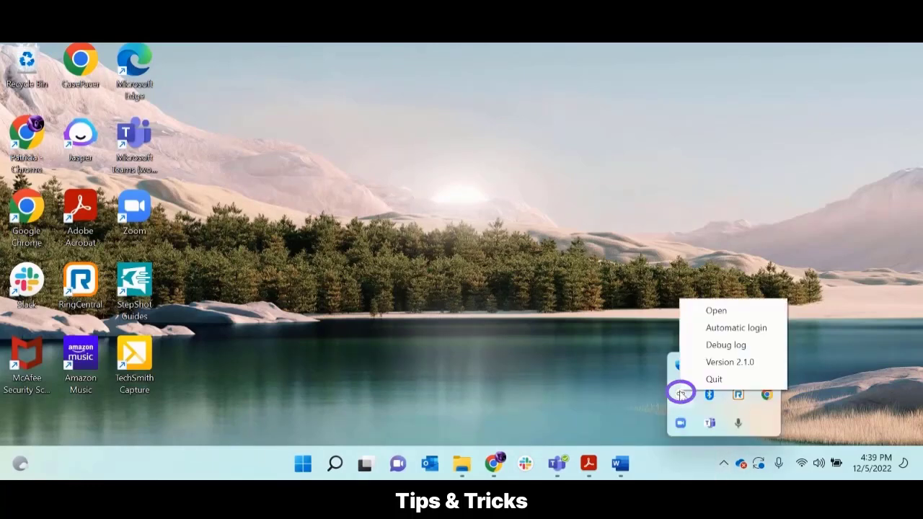